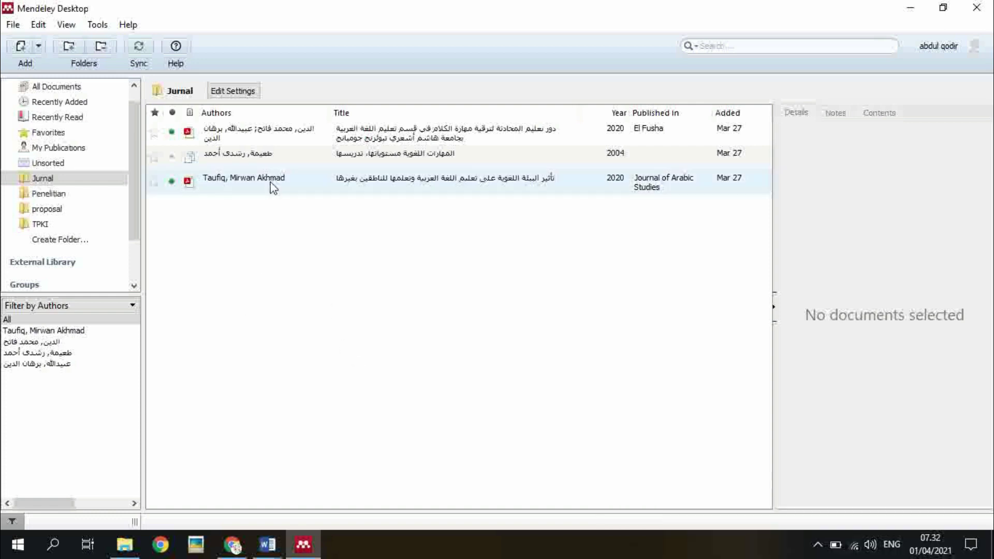
Step: Delete the 2004 book "المهارات اللغوية مستوياتها، تدريسها" from the Jurnal folder and sync the library
left_click(278, 158)
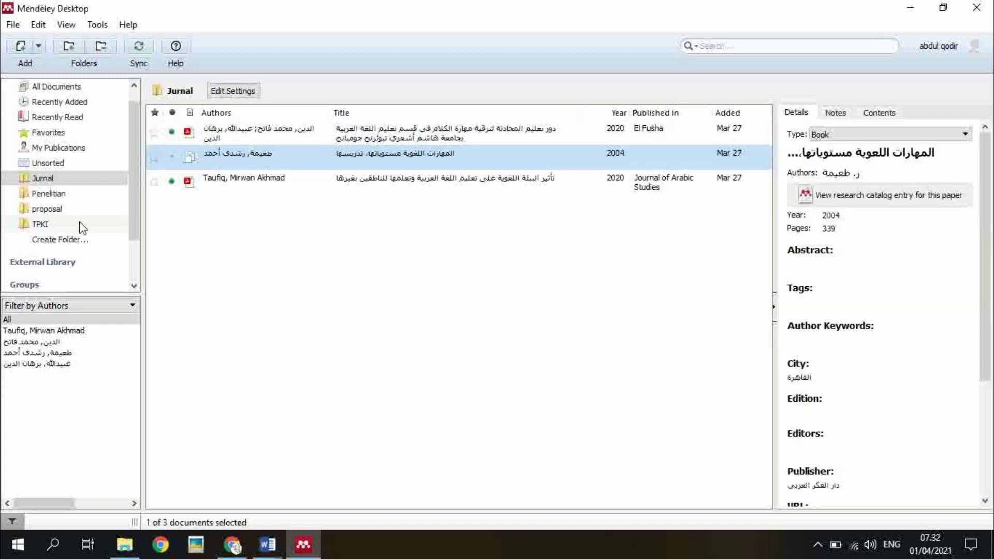
left_click(43, 178)
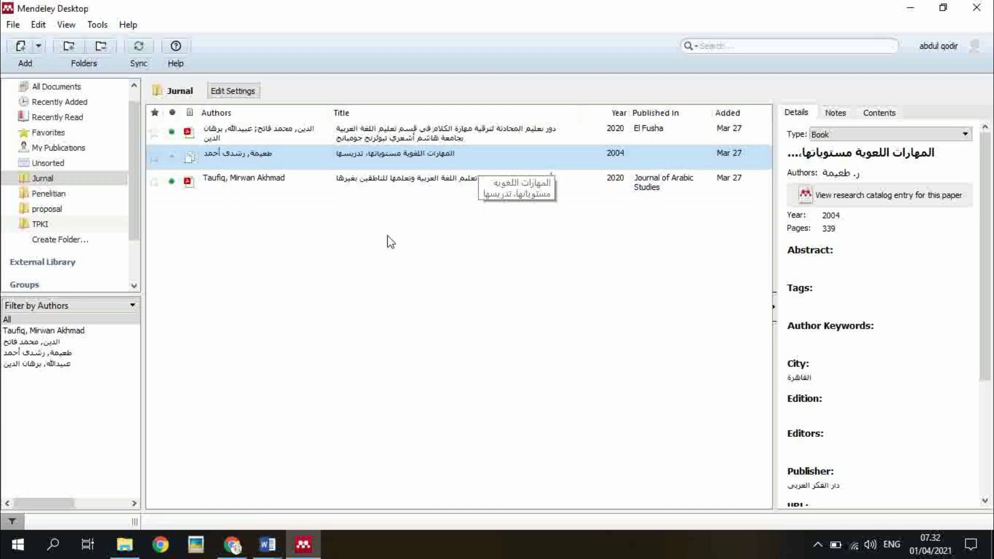
right_click(397, 160)
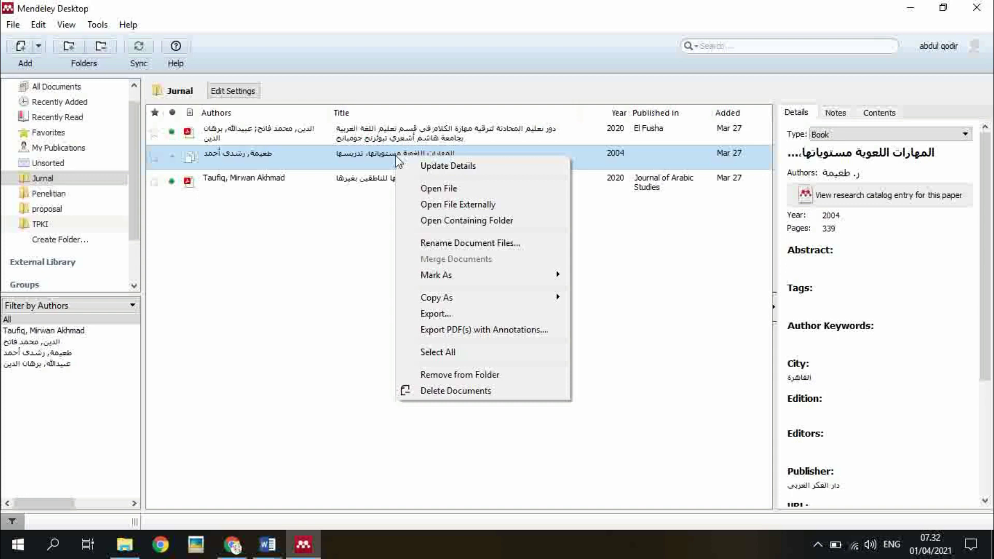
left_click(294, 235)
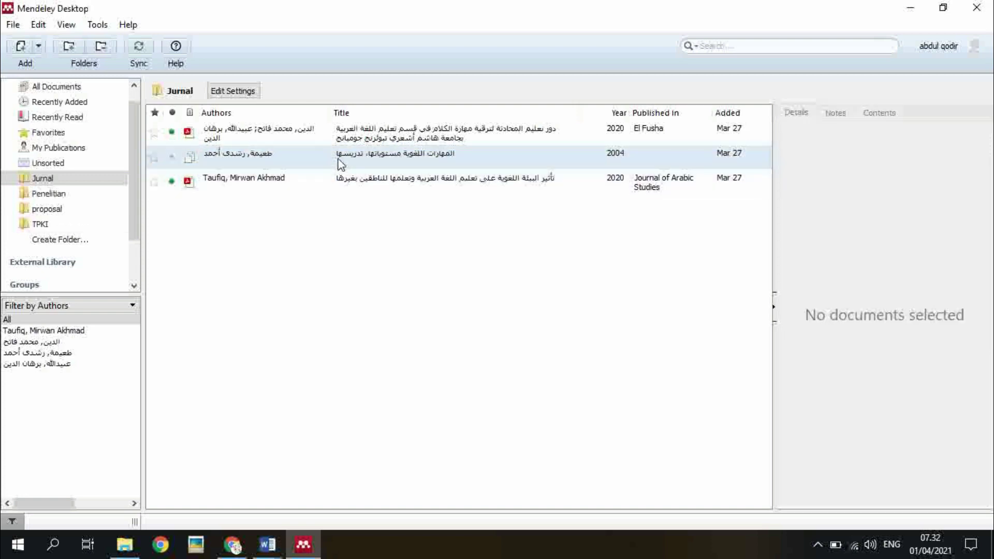
left_click(339, 163)
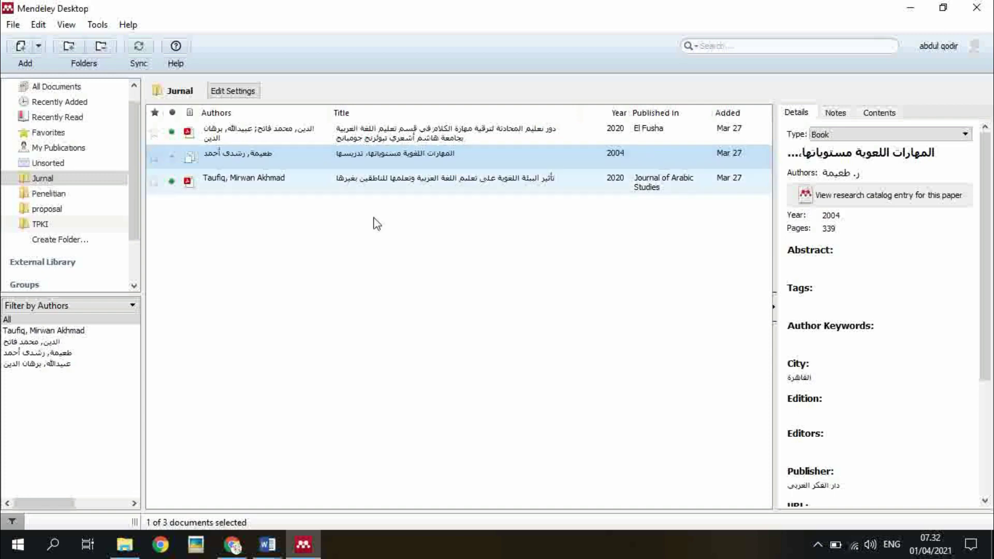
right_click(383, 160)
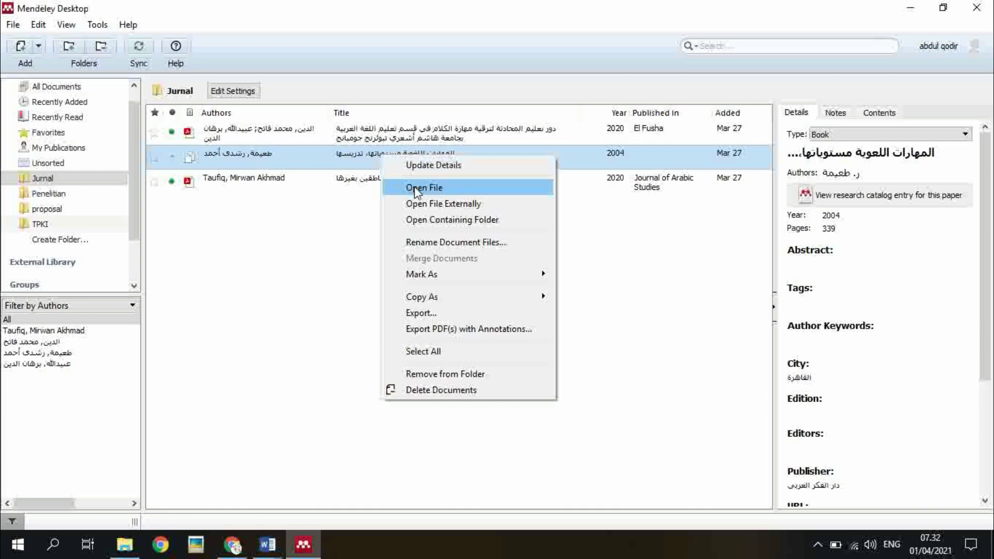
left_click(446, 396)
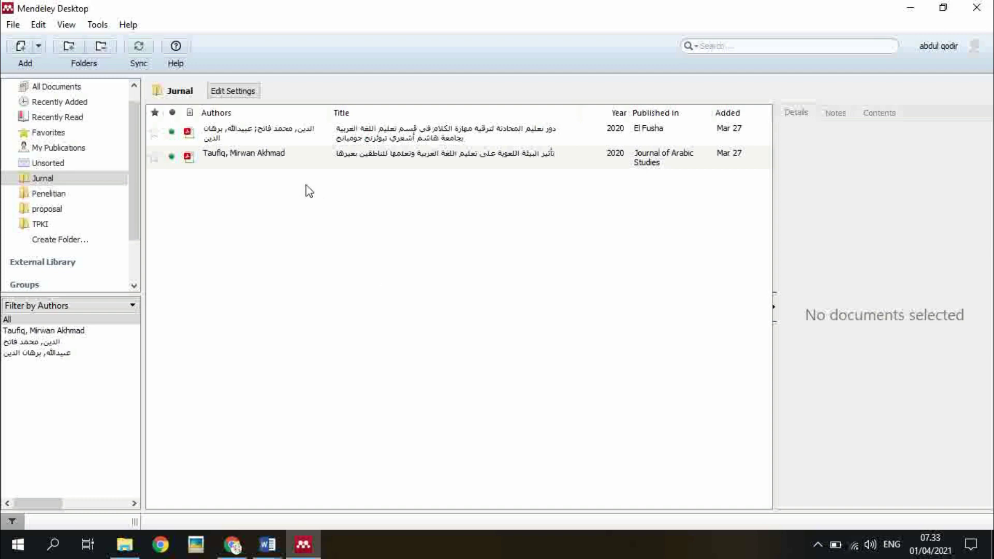
left_click(145, 47)
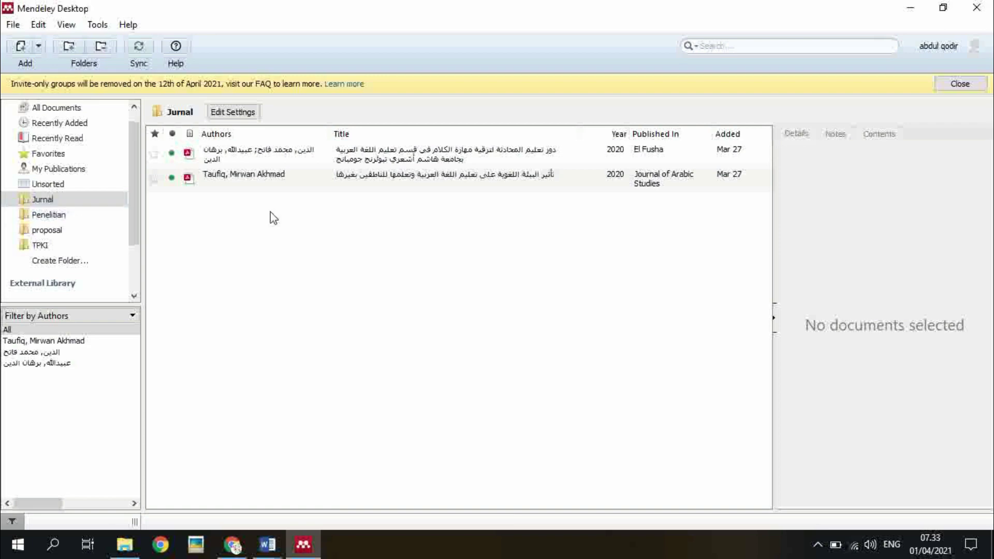
Step: Check All Documents and the Jurnal folder for the deleted 2004 book
scroll(133, 151, "up", 1)
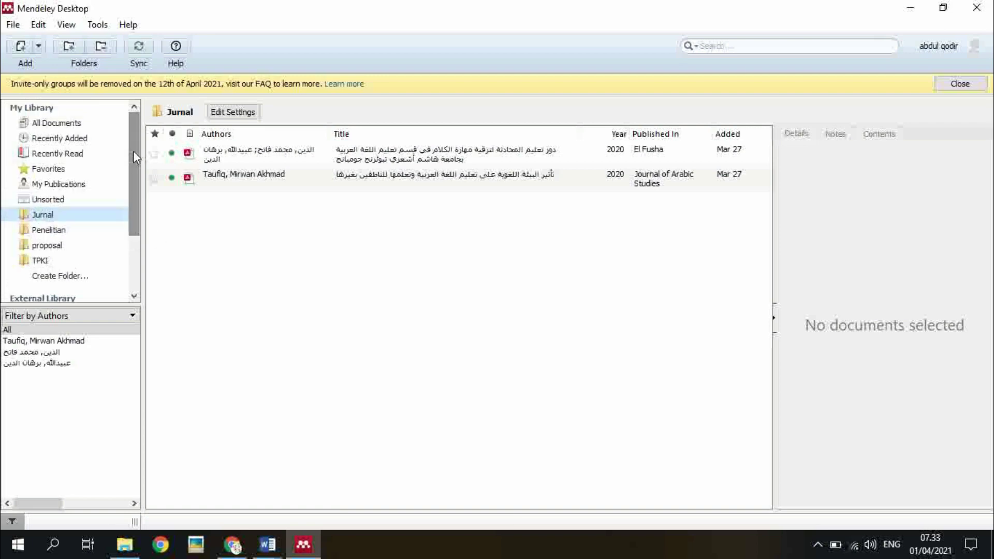
left_click(61, 124)
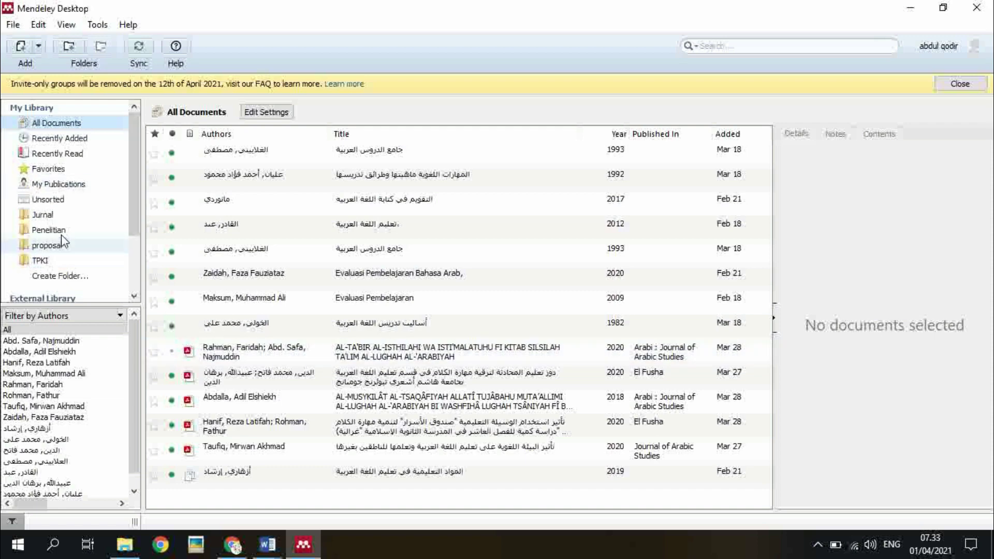
left_click(44, 215)
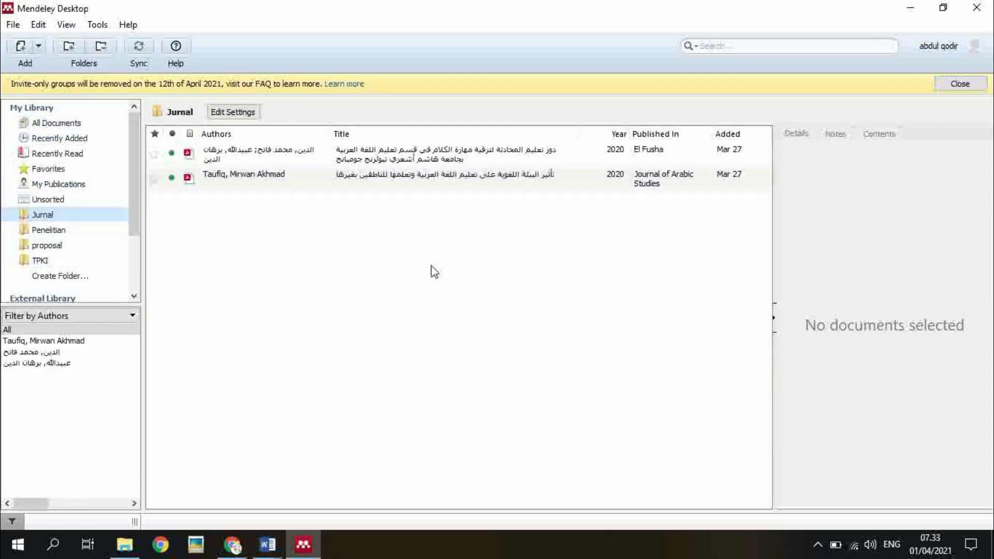
Step: Switch to Chrome, go to the Mendeley website and open the online library
left_click(233, 545)
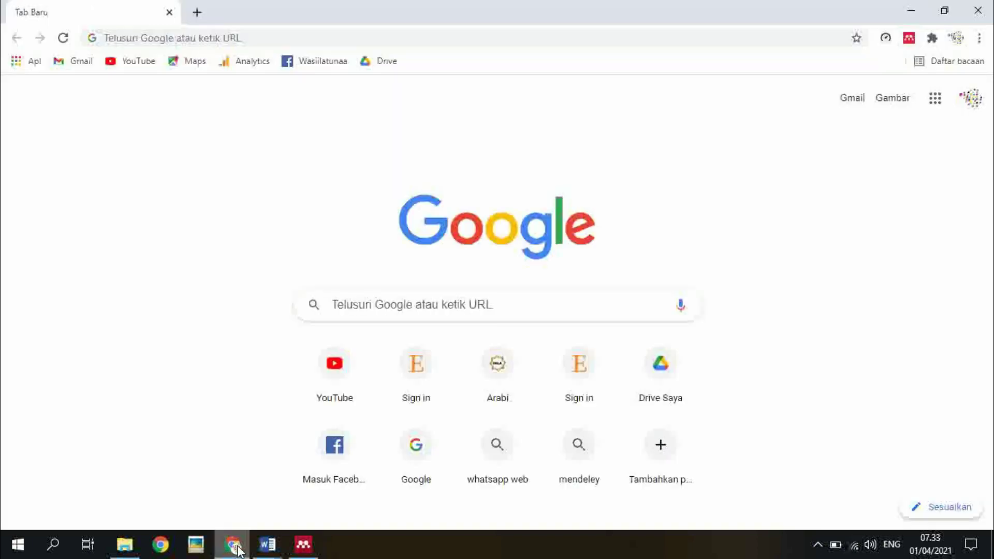
left_click(290, 39)
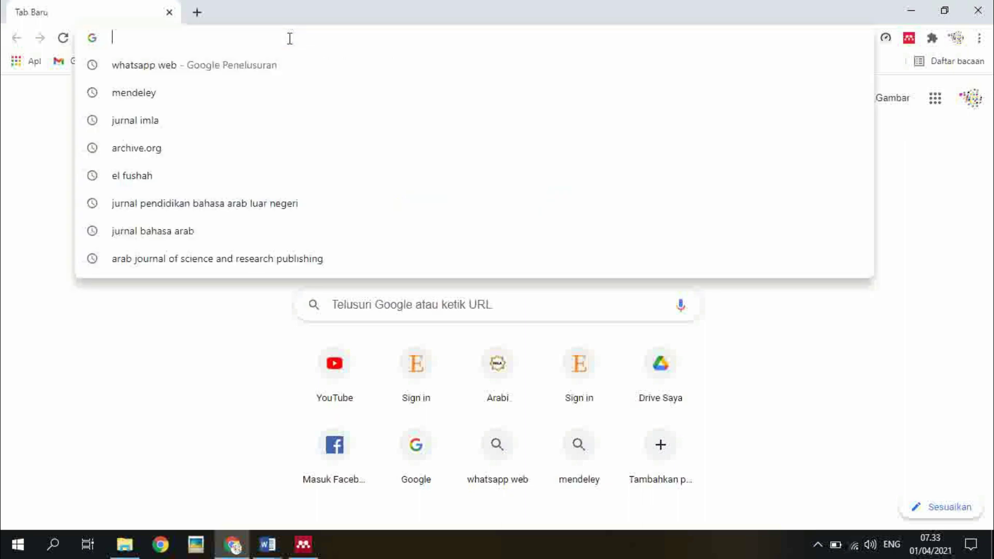
type("mendel")
key("Return")
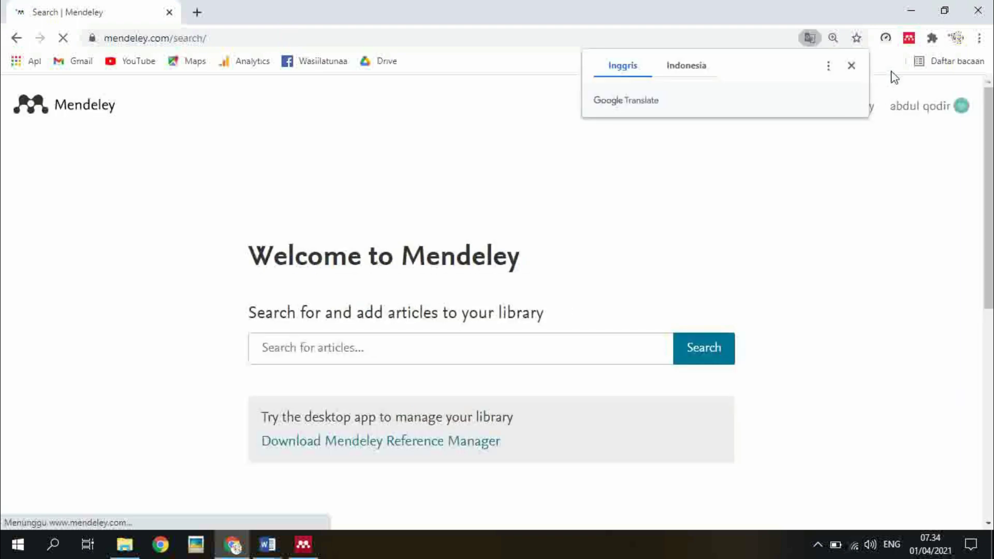
left_click(852, 65)
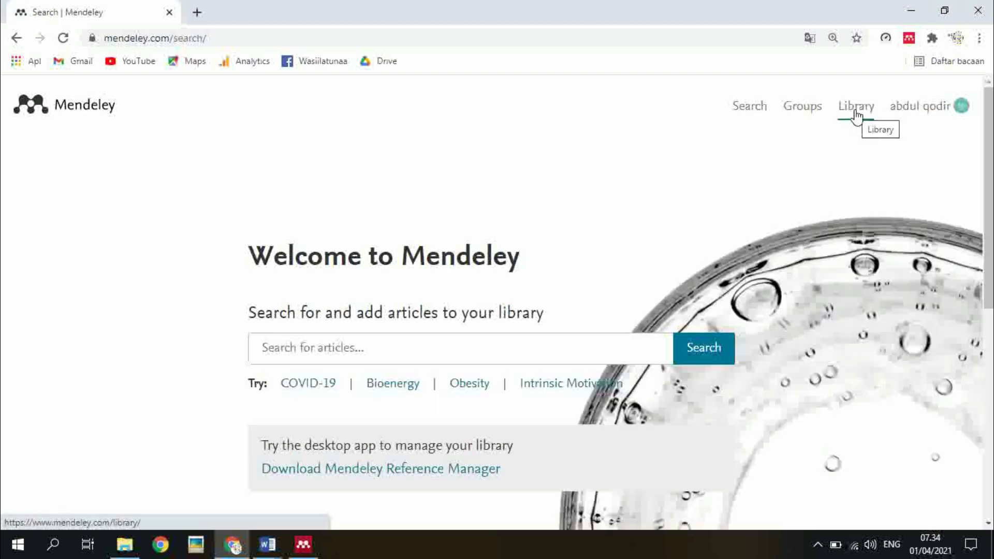
left_click(857, 115)
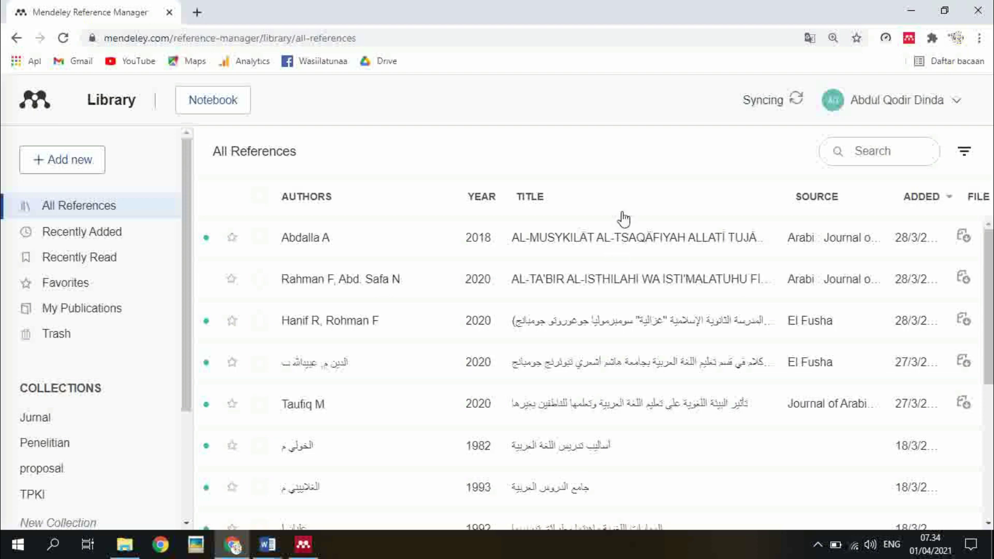
Step: Compare All Documents and the Jurnal folder in Mendeley Desktop with the online library in Chrome
left_click(303, 549)
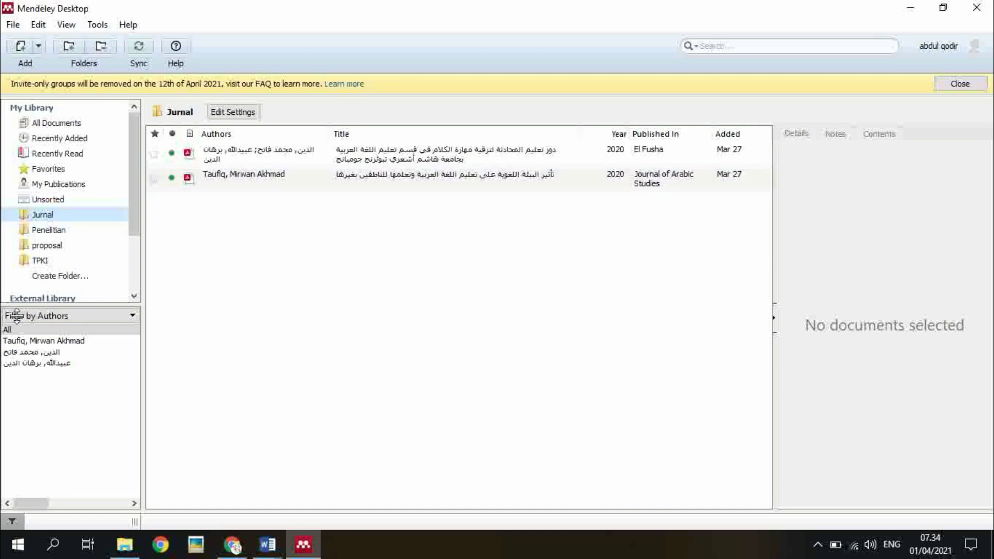
left_click(59, 124)
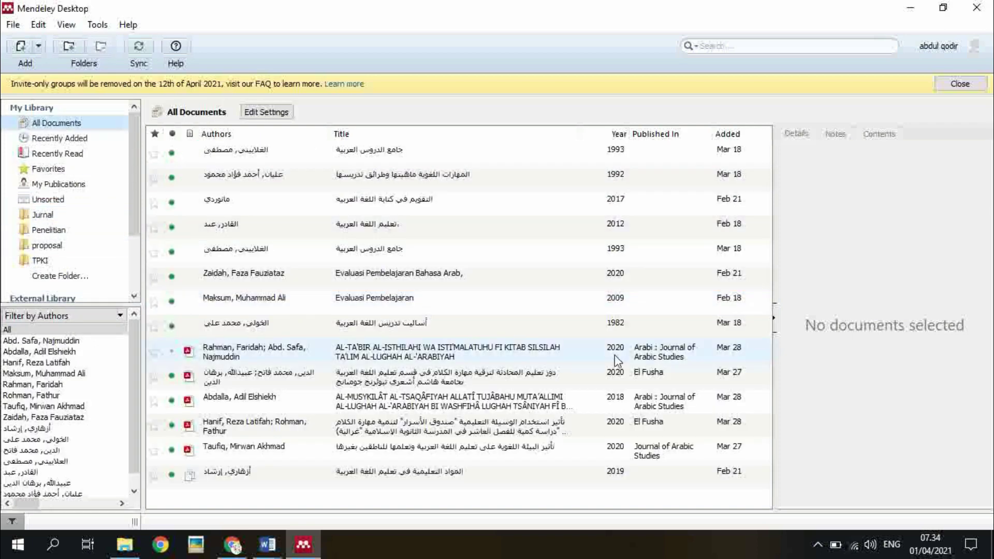
left_click(47, 217)
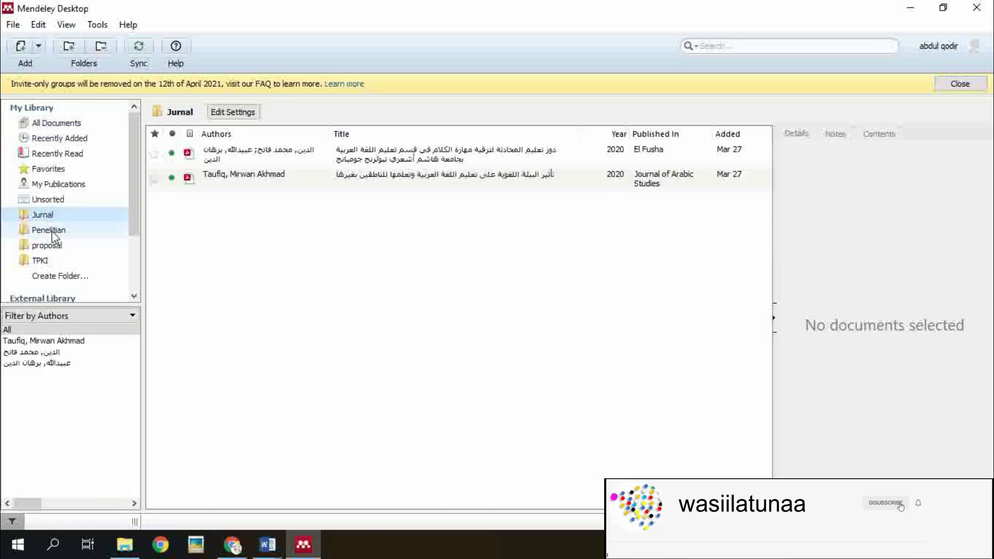
left_click(48, 229)
left_click(47, 219)
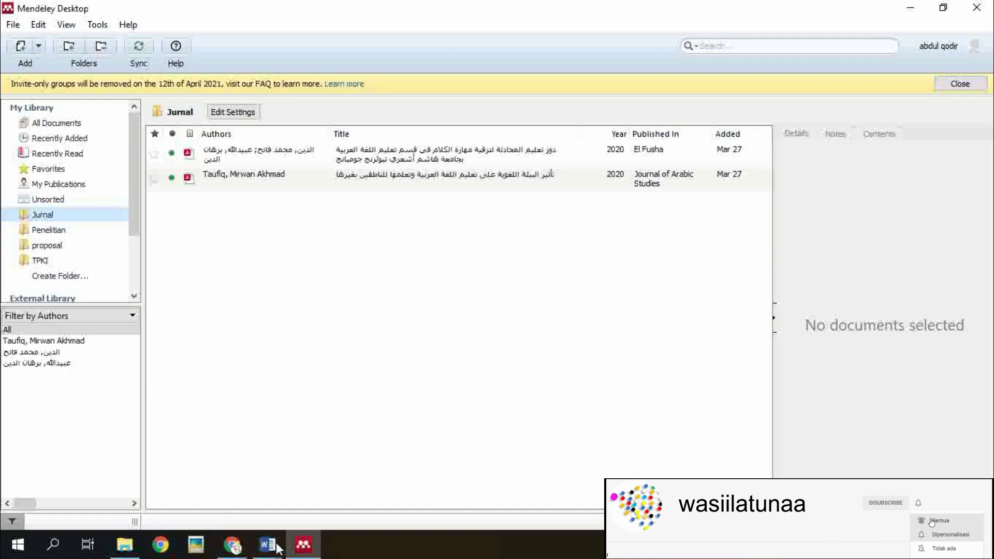
left_click(309, 541)
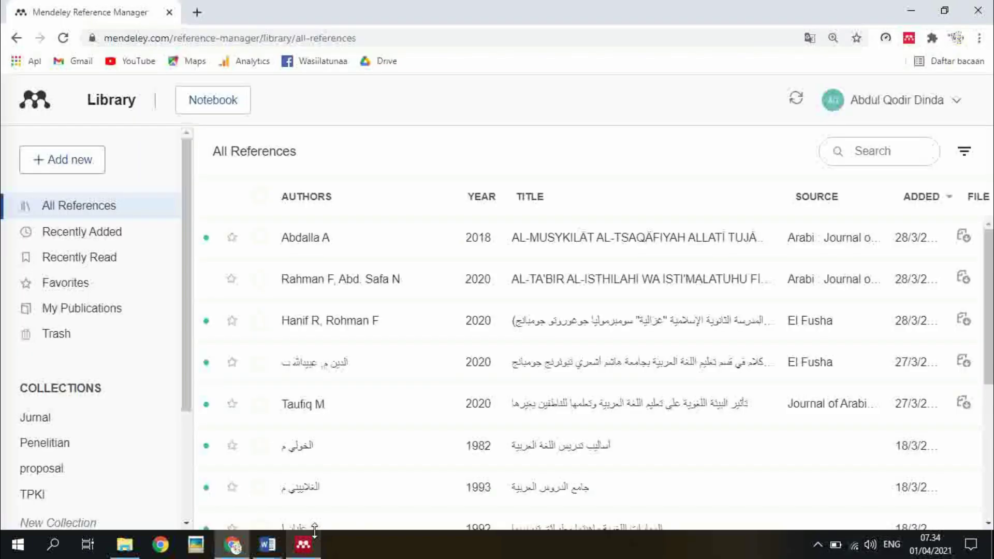
left_click(233, 543)
left_click(232, 544)
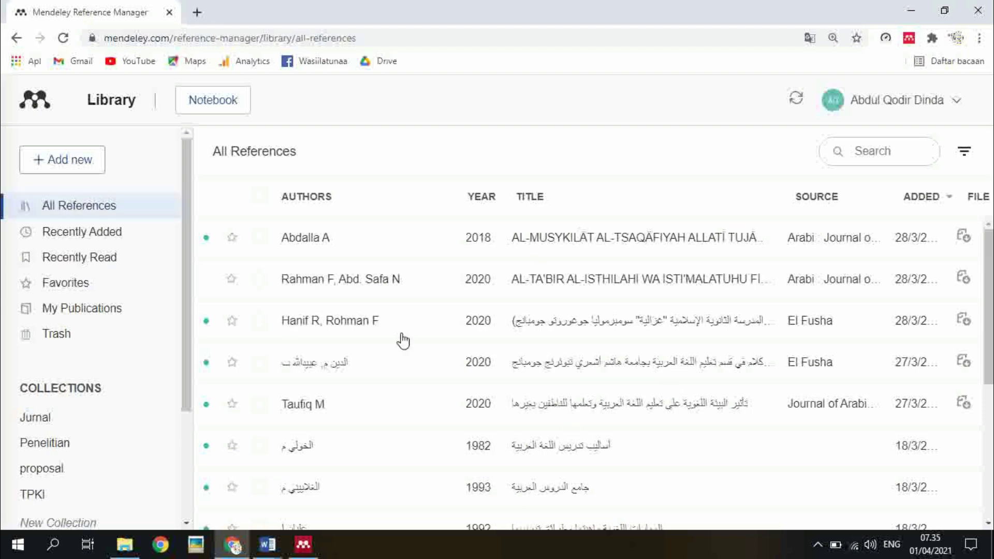
Step: Open the Jurnal collection in the online library to review its references
left_click_drag(187, 328, 178, 407)
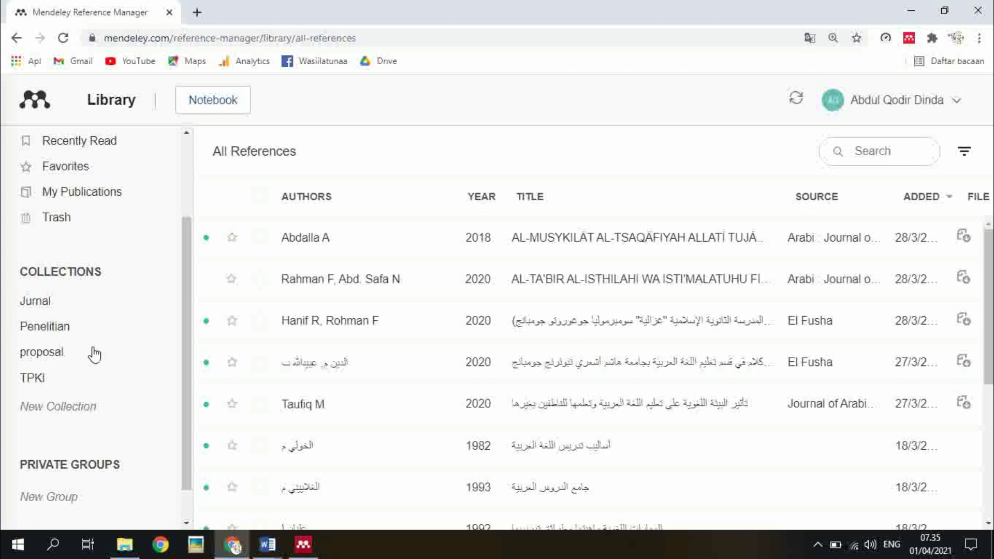
left_click(36, 302)
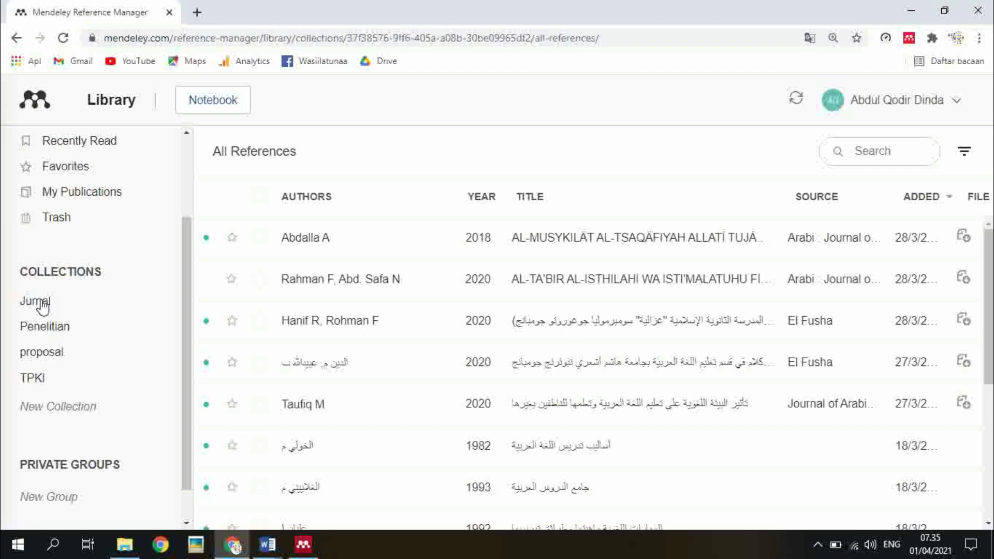
left_click(43, 308)
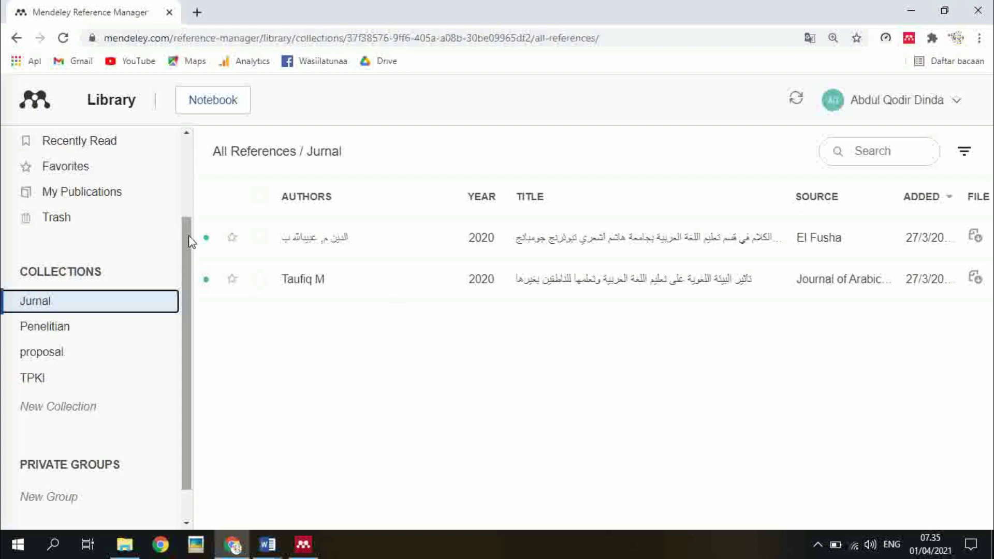
Step: Restore the deleted 2004 book "المهارات اللغوية مستوياتها، تدريسها" from the online Trash and check the Jurnal collection
left_click_drag(191, 256, 191, 178)
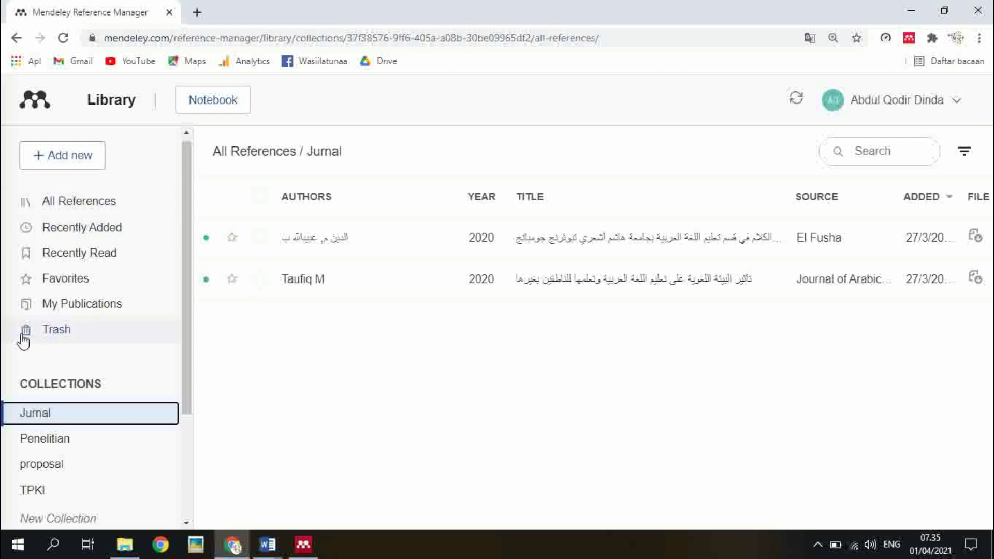
left_click(60, 335)
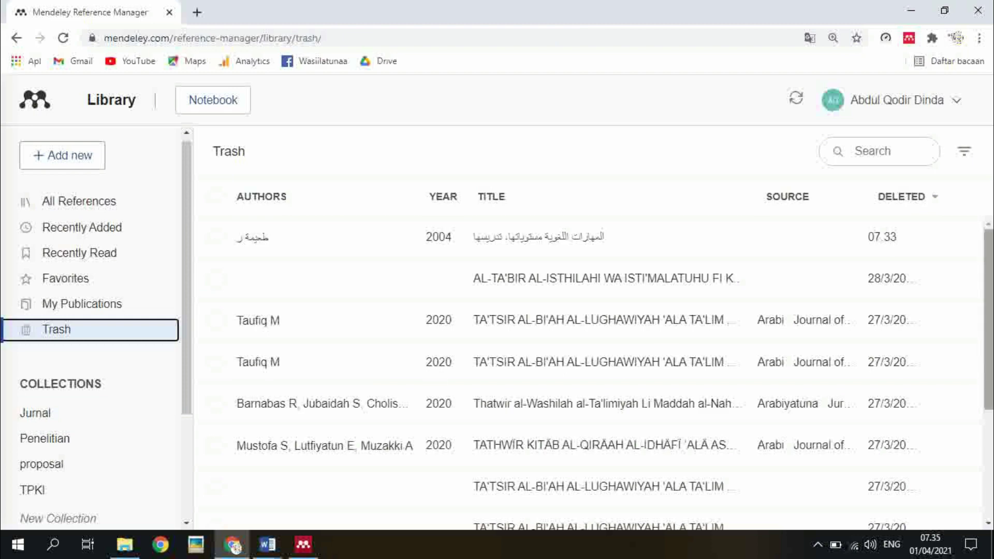
scroll(990, 371, "down", 2)
scroll(990, 371, "up", 3)
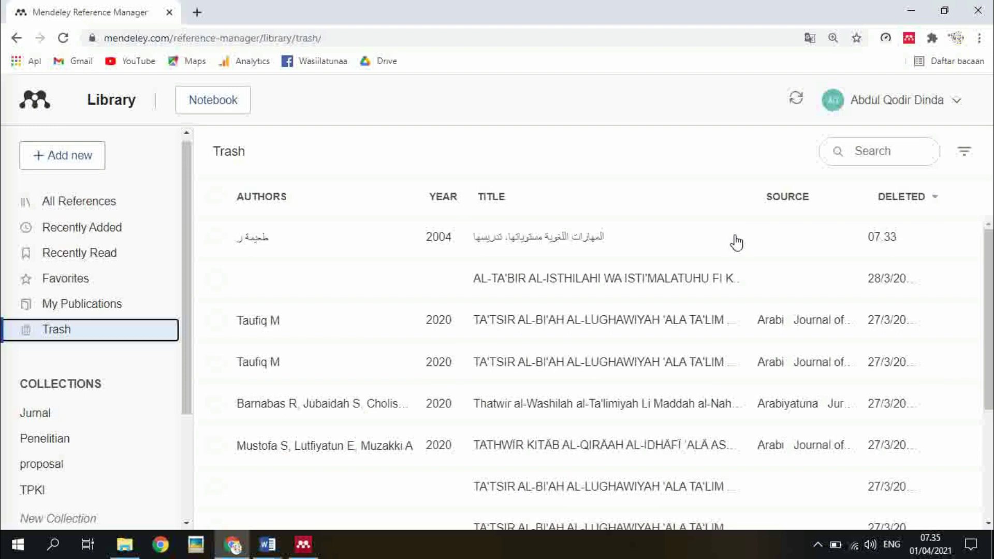
scroll(533, 362, "down", 2)
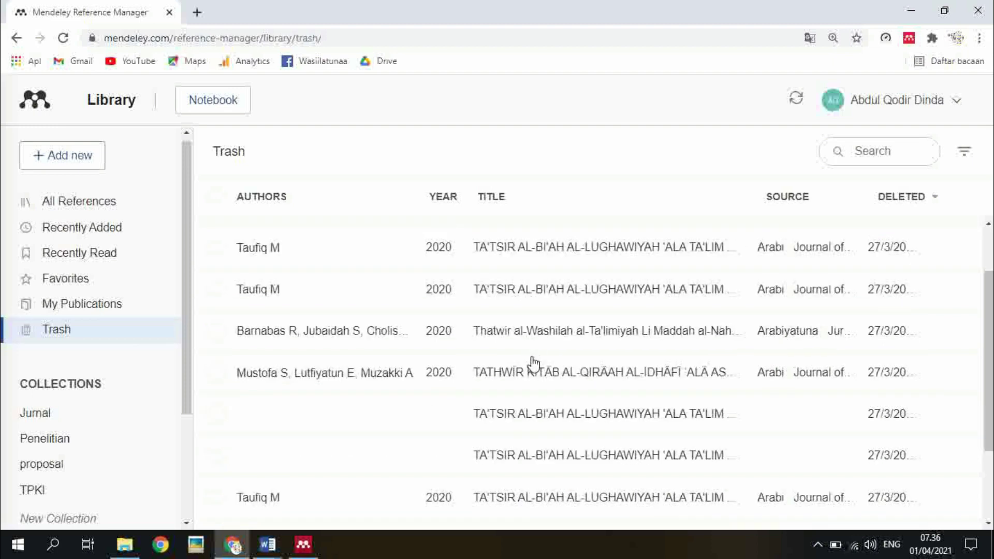
scroll(533, 359, "up", 2)
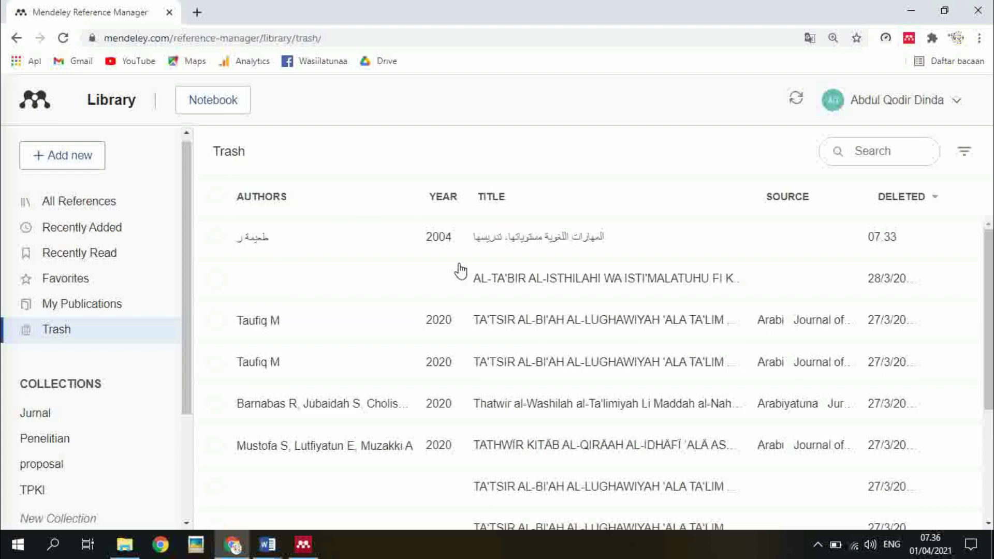
left_click(215, 238)
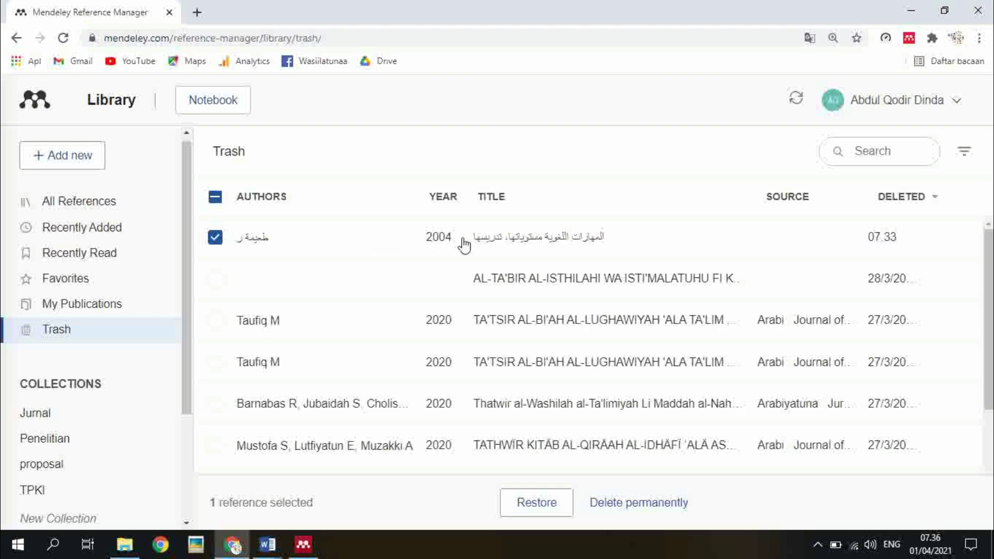
left_click(539, 510)
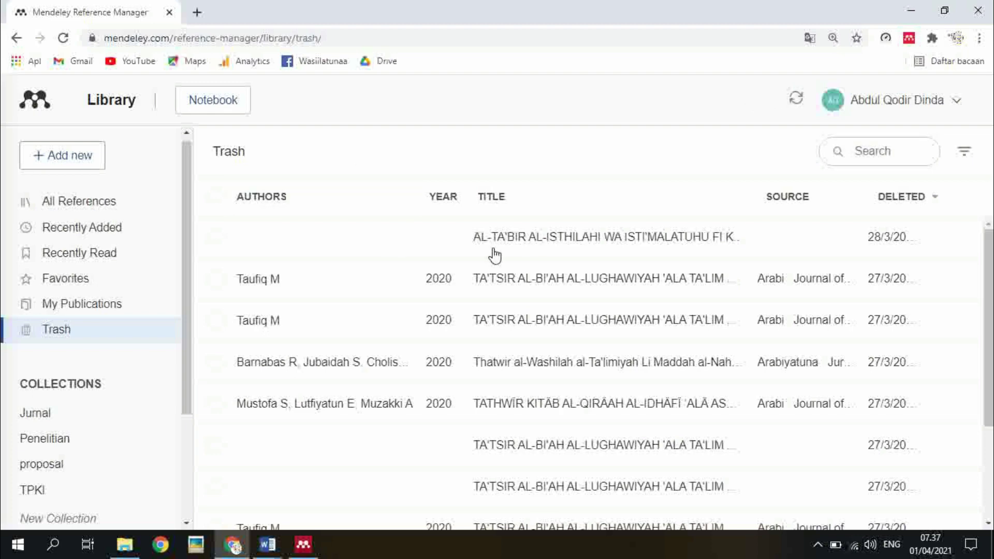
left_click(39, 416)
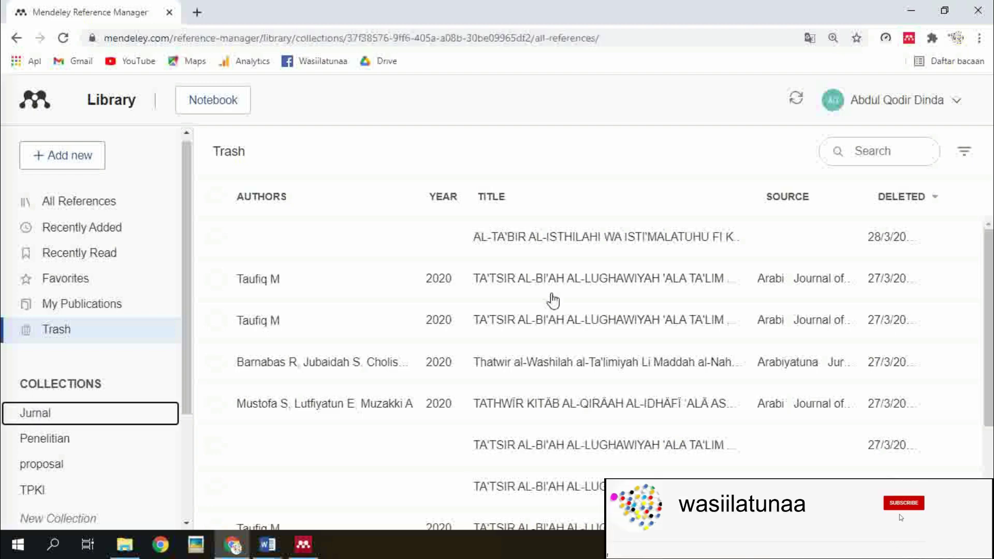
left_click(82, 421)
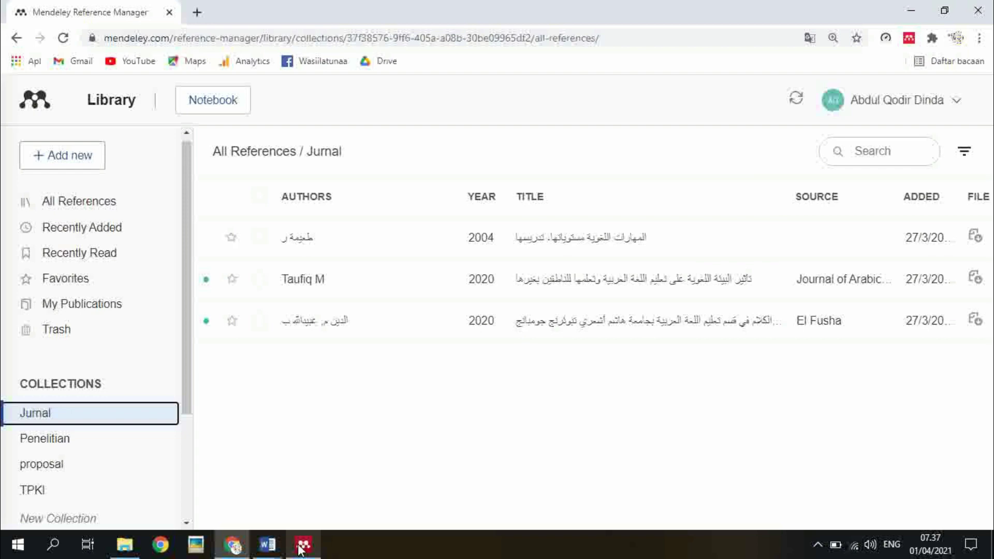
Step: Switch to Mendeley Desktop and sync the library with the online changes
left_click(302, 545)
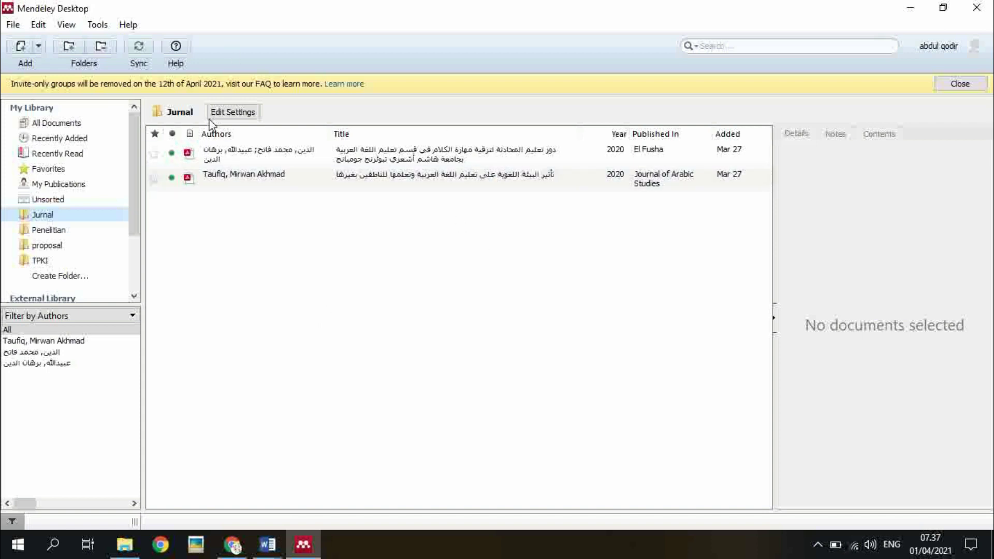
left_click(145, 50)
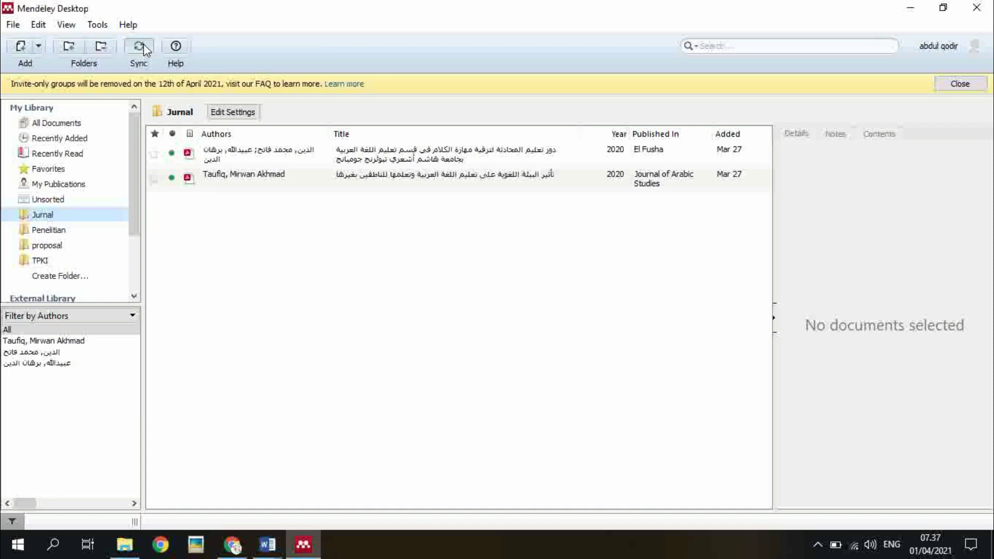